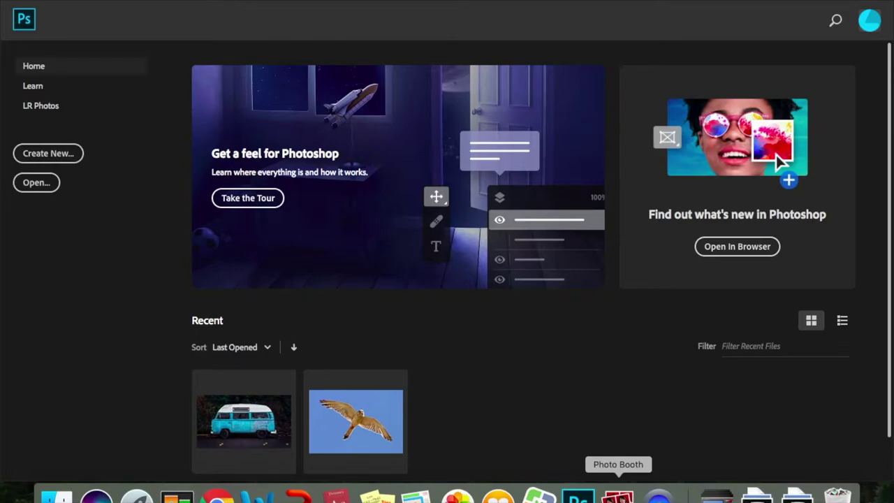
Take a Photo Booth webcam snapshot and open it in Photoshop as 'Photo on 5-21-19 at 2.14 PM.jpg'.
left_click(618, 495)
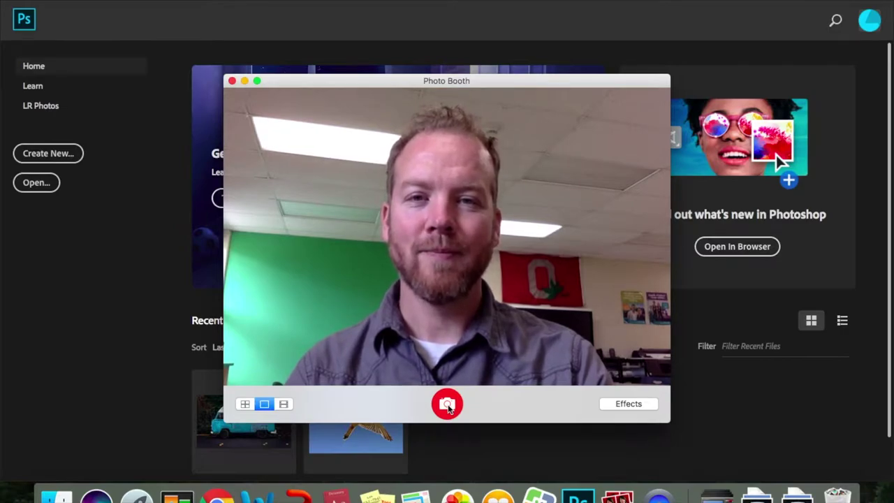
left_click(447, 407)
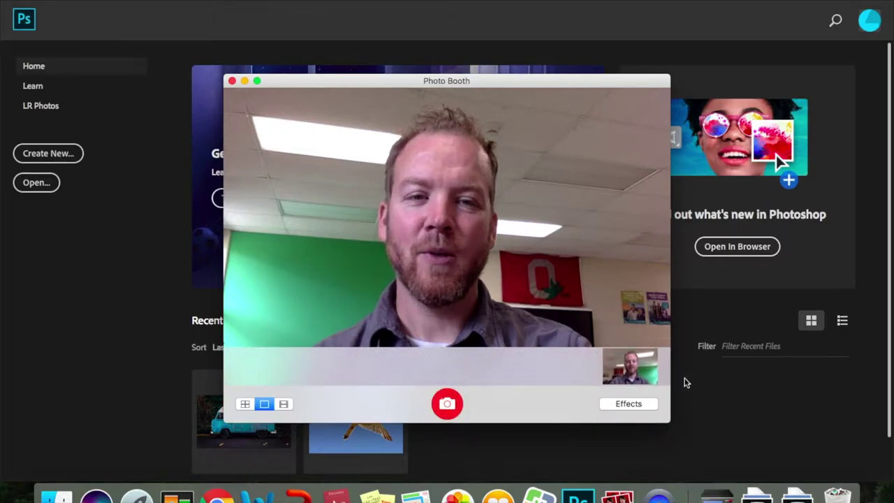
left_click(646, 375)
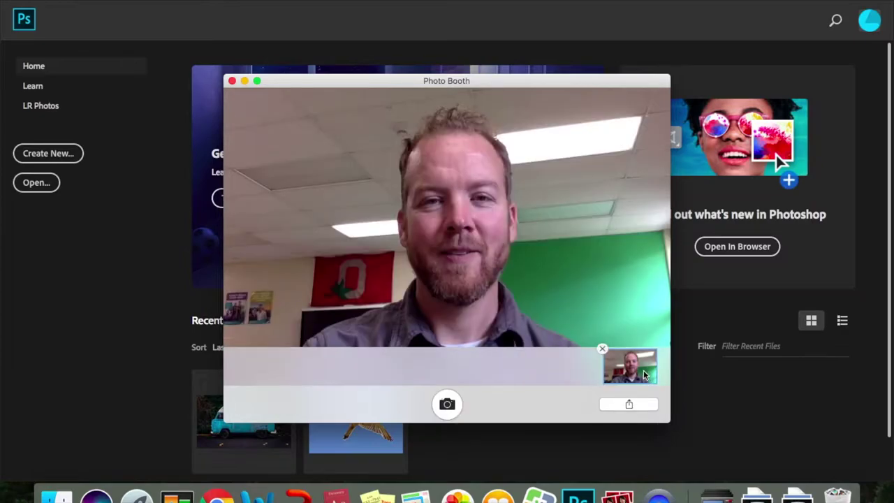
left_click_drag(646, 375, 115, 302)
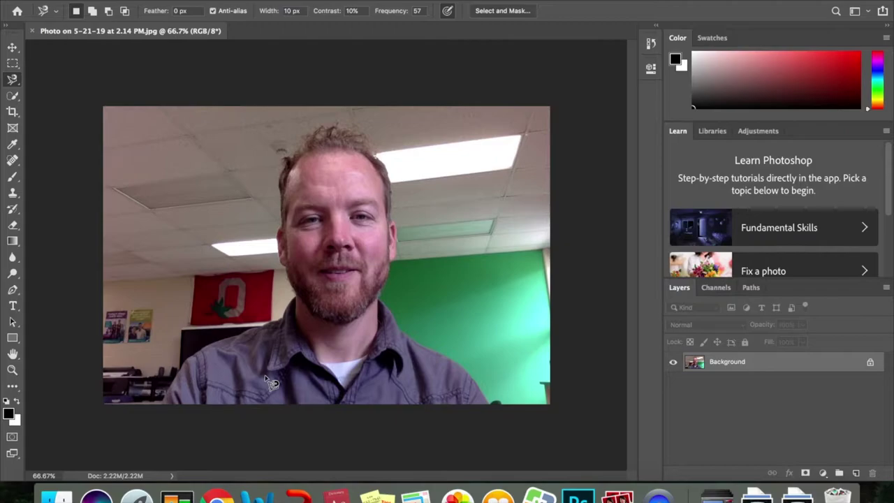
left_click(13, 116)
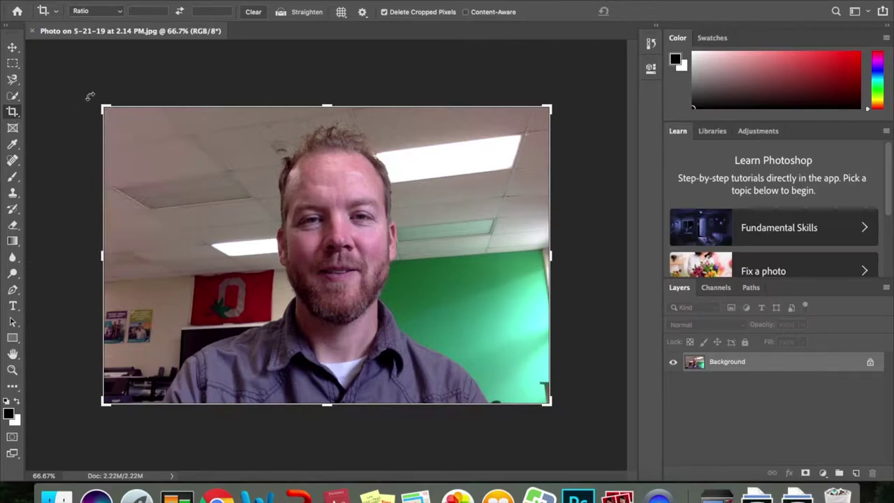
Trim the left and right sides off the photo and commit the crop.
left_click_drag(101, 256, 151, 260)
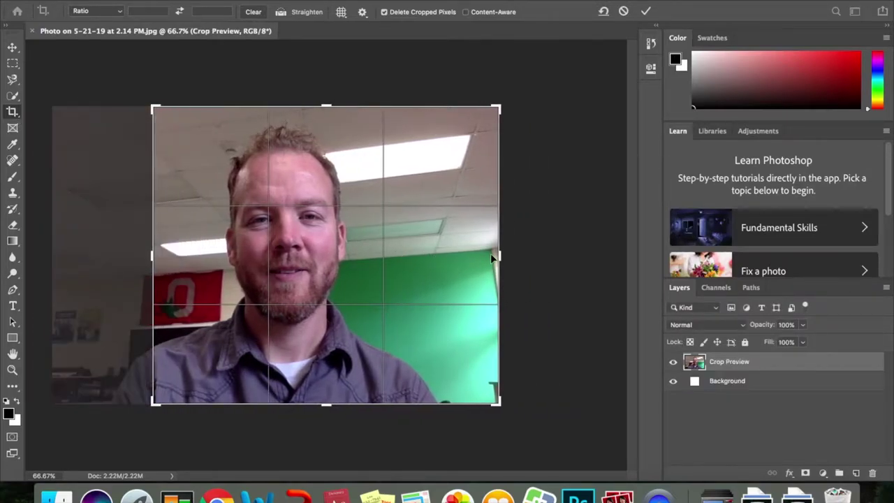
left_click_drag(492, 259, 450, 259)
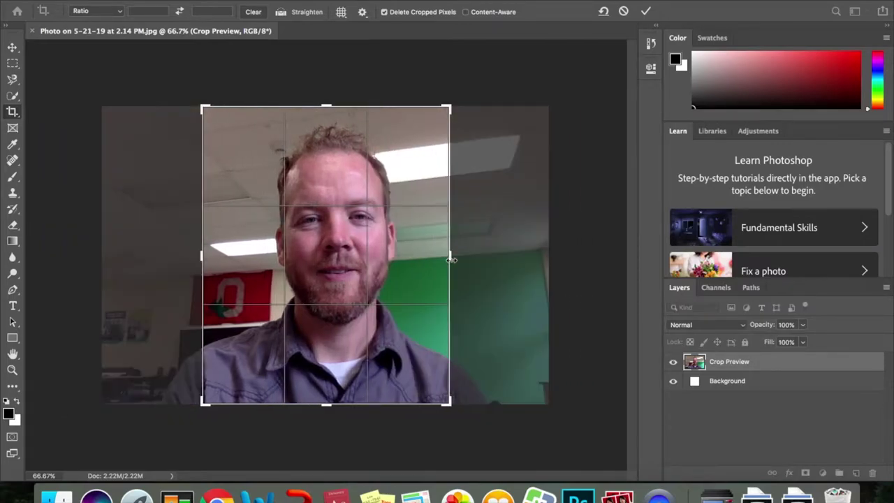
left_click(646, 14)
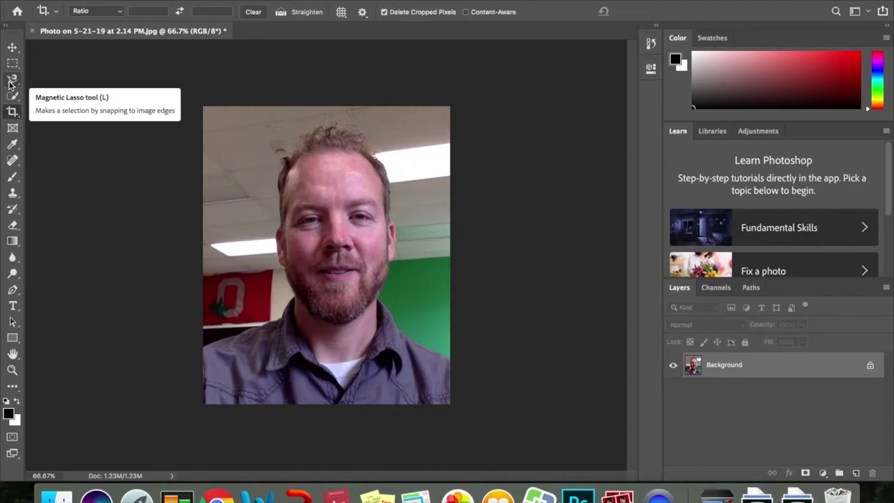
left_click(9, 83)
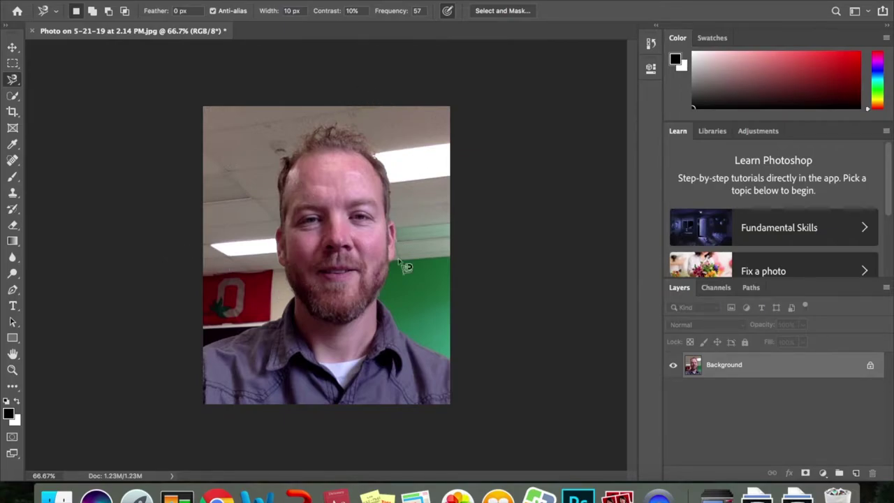
Trace a Magnetic Lasso outline around the man's head and shoulders, starting and closing at the left shoulder.
left_click(204, 345)
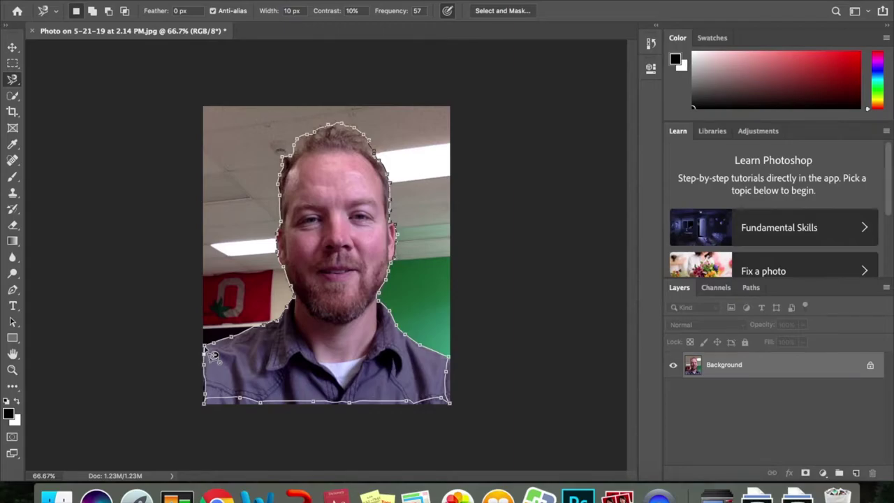
left_click(209, 351)
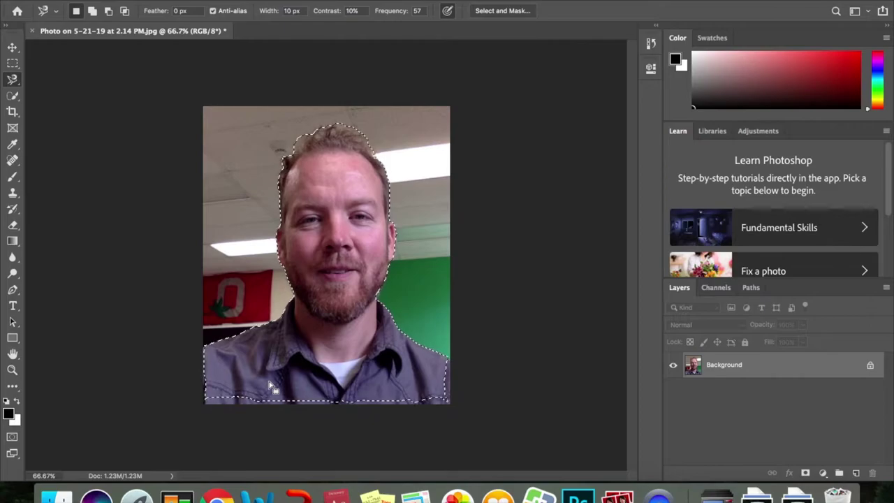
Copy the selected figure to Layer 1 with Layer Via Copy and hide the Background layer.
right_click(319, 341)
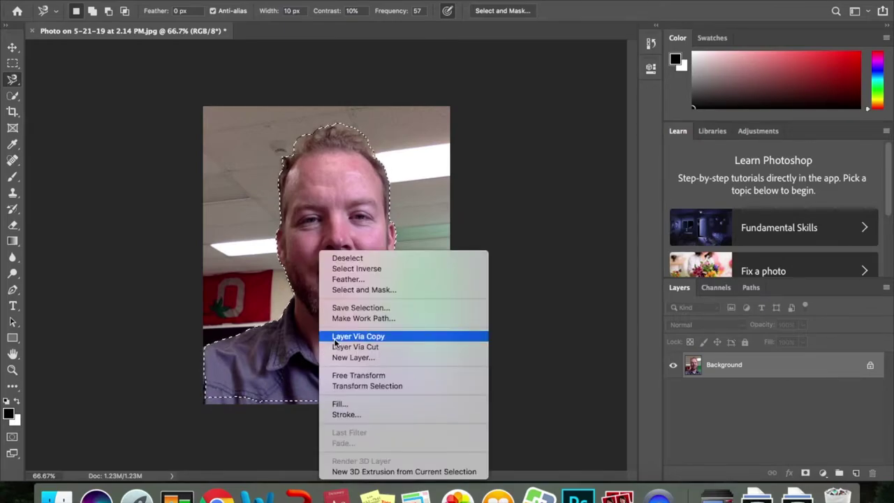
left_click(335, 341)
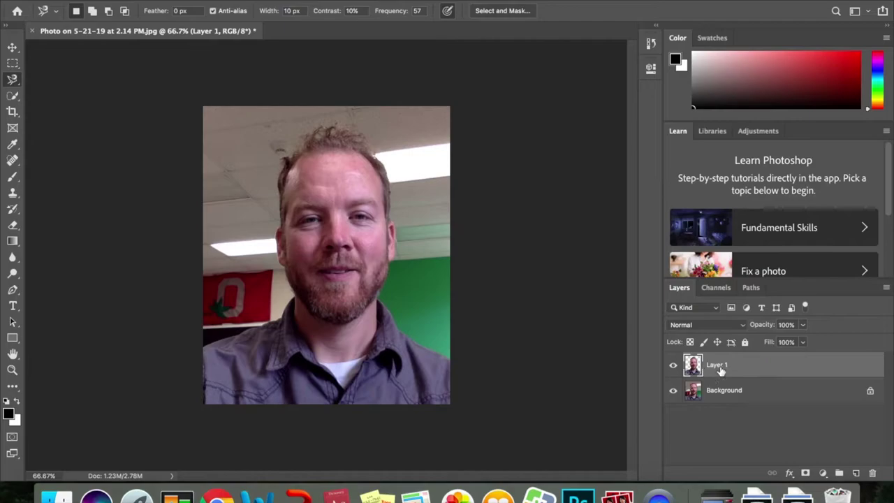
left_click(672, 391)
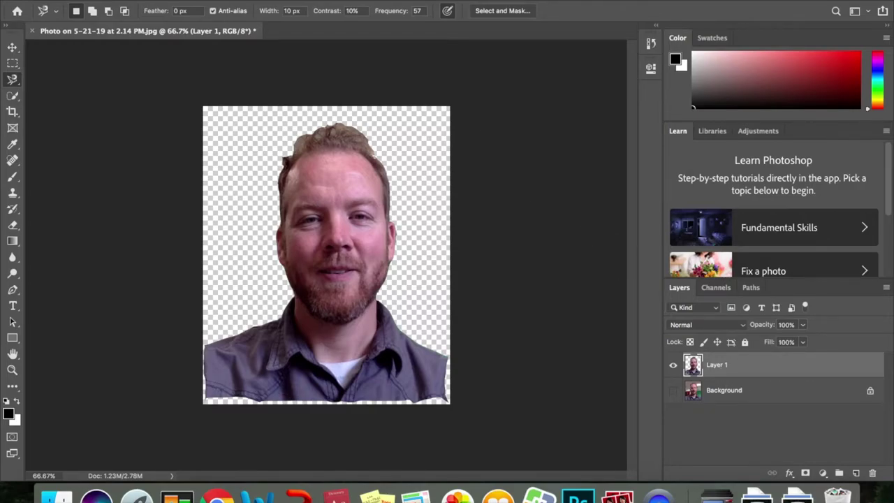
left_click(307, 0)
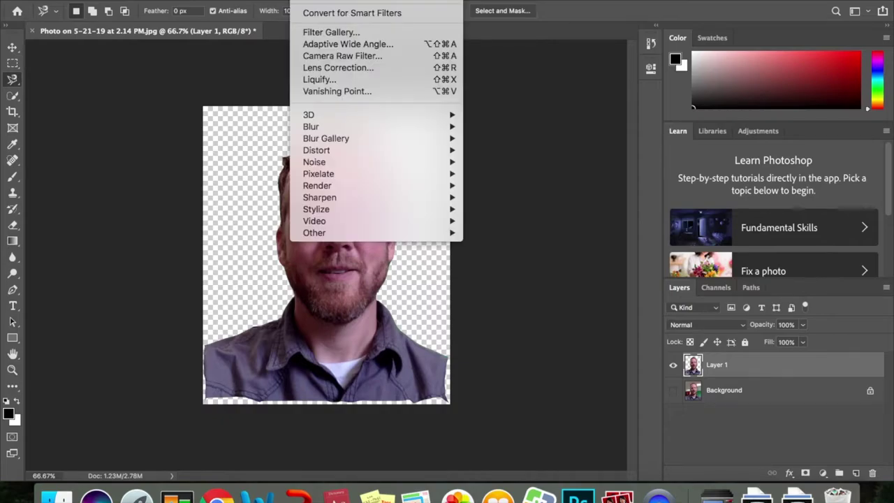
Open Filter > Liquify, choose the Forward Warp Tool, and set the brush size to 35.
left_click(319, 80)
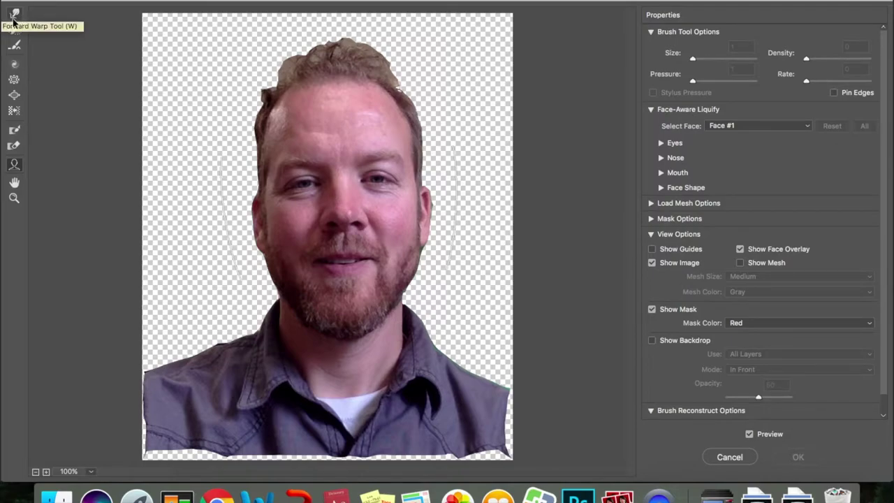
left_click(12, 19)
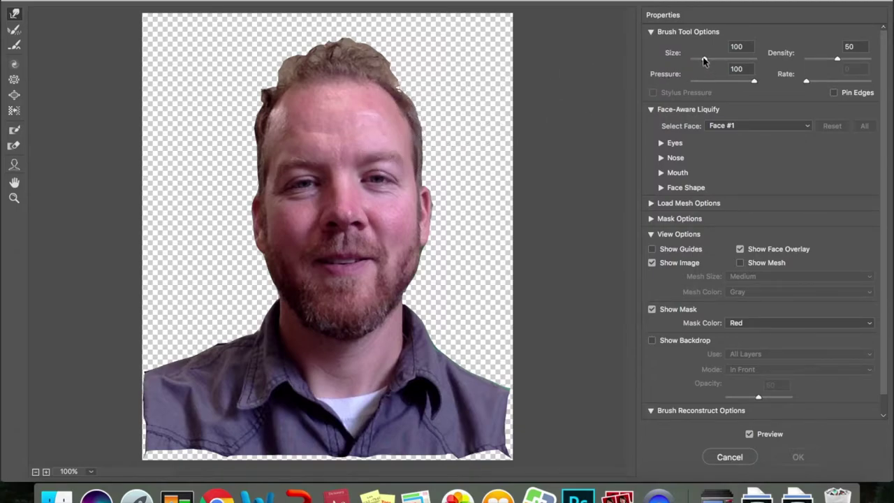
left_click_drag(703, 59, 700, 59)
Pull the hair into horns and spikes across the top, left and right of the head.
mouse_move(380, 125)
left_mouse_down()
mouse_move(442, 94)
mouse_move(390, 107)
mouse_move(416, 79)
mouse_move(418, 60)
mouse_move(376, 100)
mouse_move(409, 55)
left_mouse_up()
left_click_drag(344, 95, 405, 32)
left_click_drag(286, 93, 248, 35)
left_click_drag(293, 81, 269, 43)
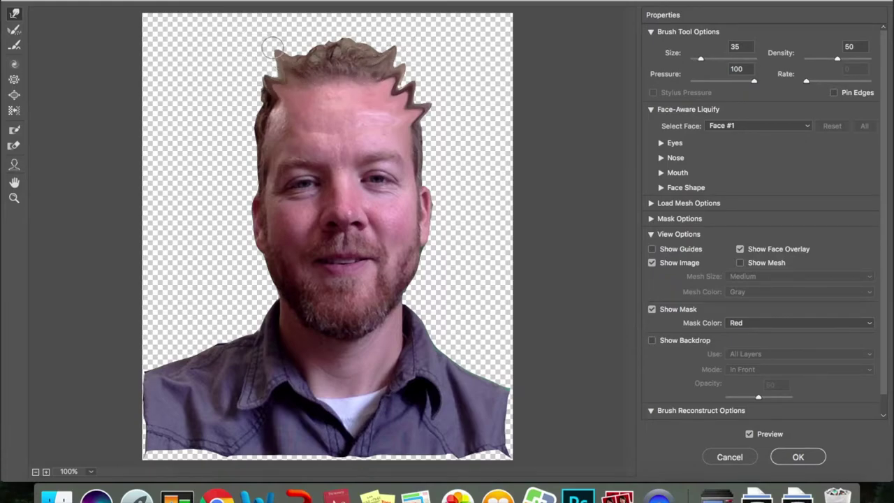
mouse_move(285, 116)
left_mouse_down()
mouse_move(243, 106)
mouse_move(248, 136)
mouse_move(239, 132)
left_mouse_up()
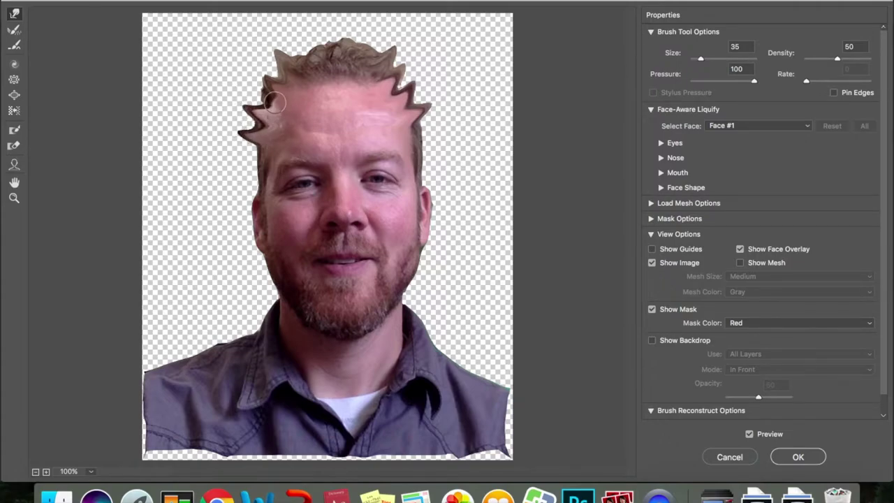
left_click_drag(273, 92, 236, 81)
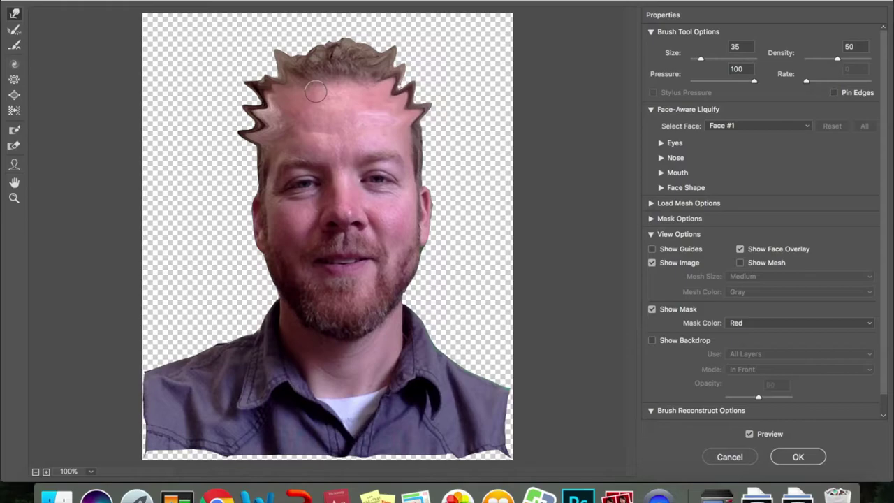
left_click_drag(313, 92, 311, 32)
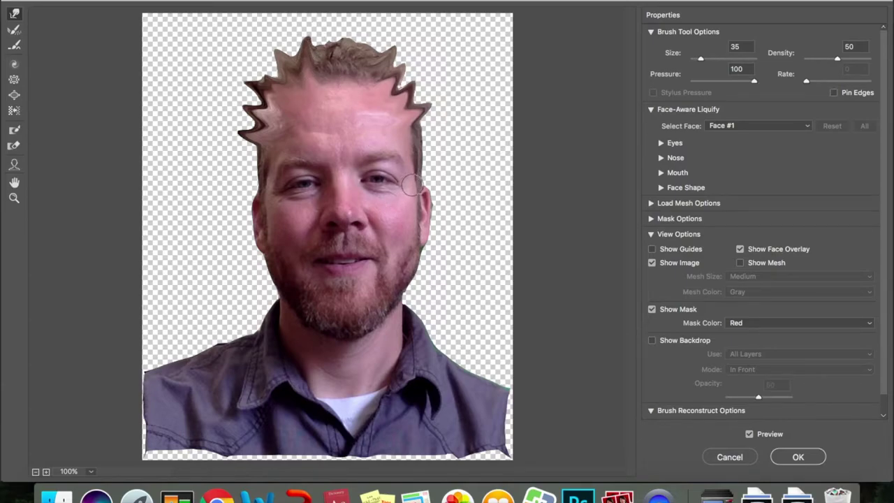
Pull both sides of the head into pointed ears and the chin and beard into a downward point.
left_click_drag(411, 184, 455, 159)
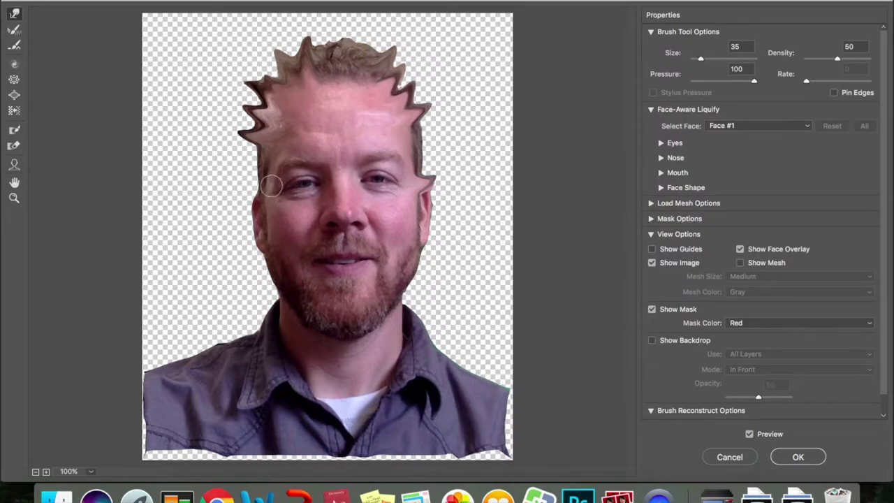
left_click_drag(275, 186, 231, 183)
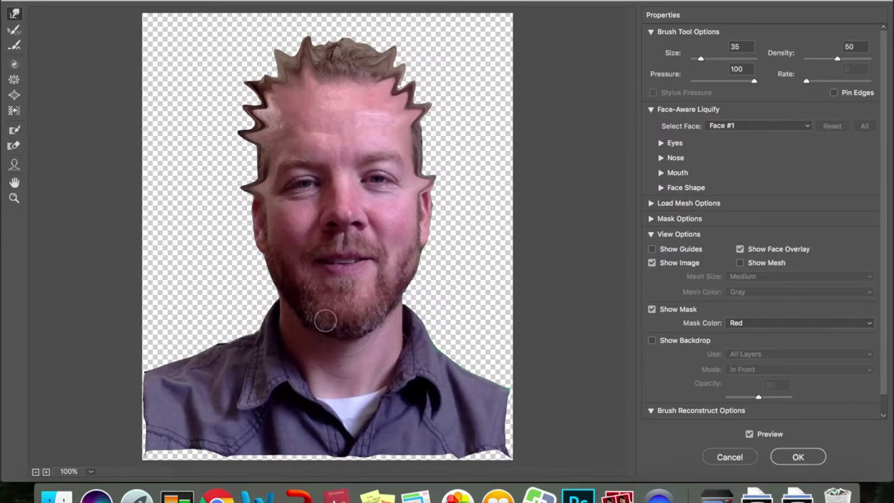
left_click_drag(313, 286, 315, 327)
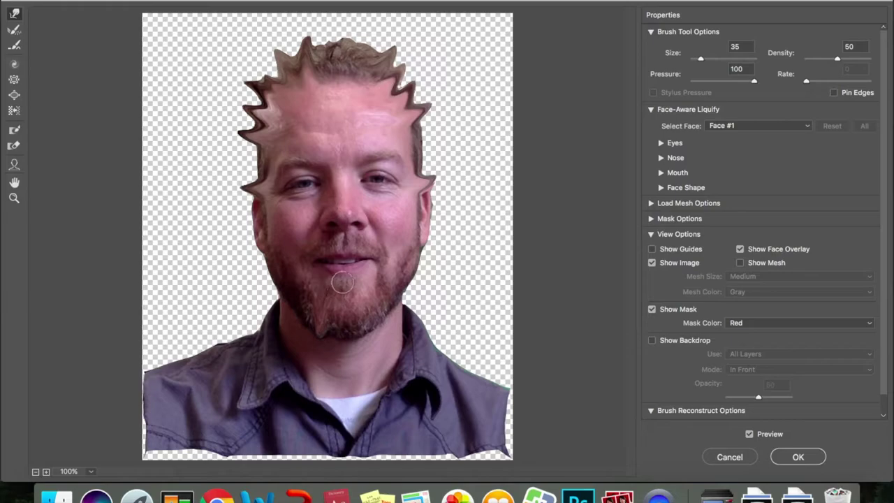
left_click_drag(340, 279, 343, 334)
mouse_move(357, 296)
left_mouse_down()
mouse_move(364, 327)
mouse_move(367, 266)
mouse_move(380, 330)
left_mouse_up()
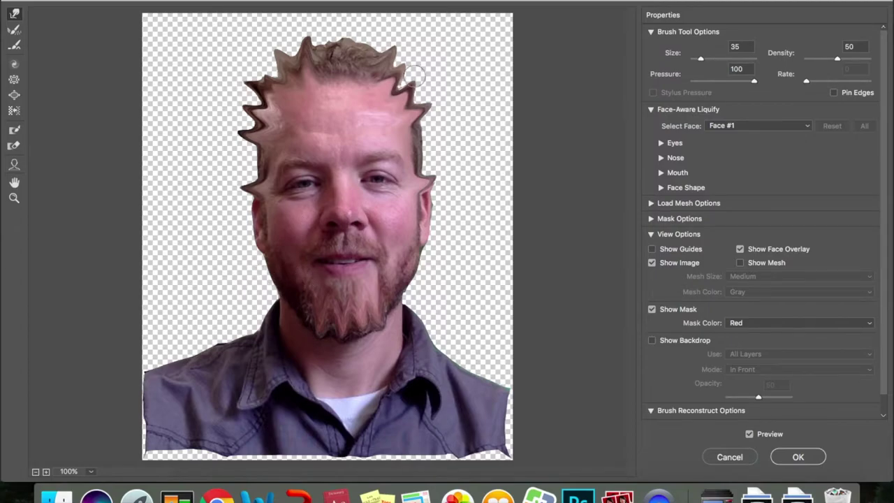
Add two more spikes on top and push the right hair edge out into sharp points.
left_click_drag(360, 68, 363, 31)
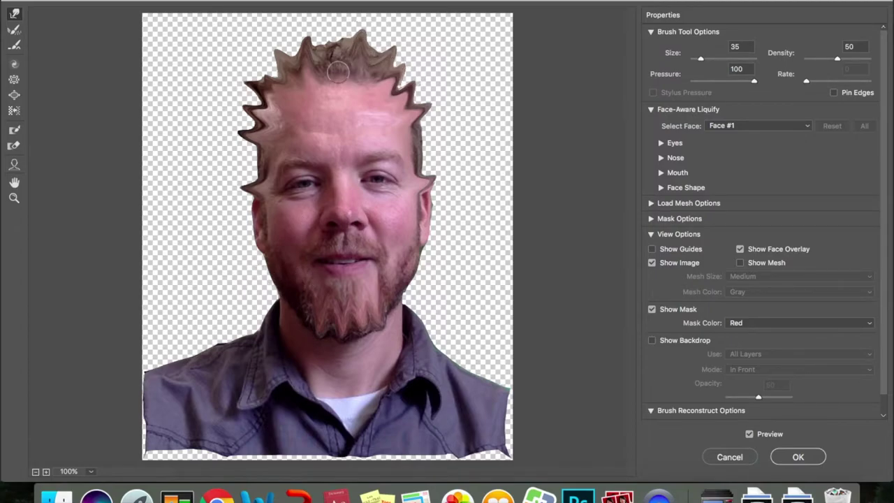
left_click_drag(337, 71, 333, 28)
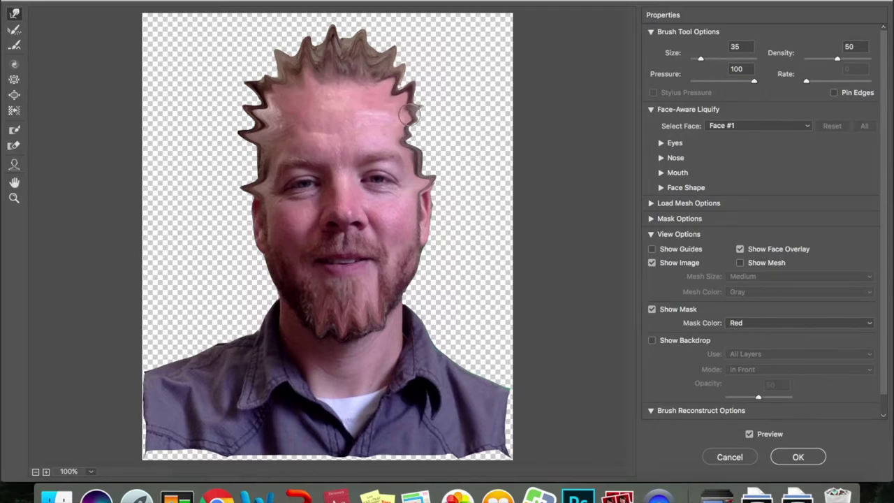
mouse_move(400, 120)
left_mouse_down()
mouse_move(434, 108)
mouse_move(418, 106)
mouse_move(412, 136)
left_mouse_up()
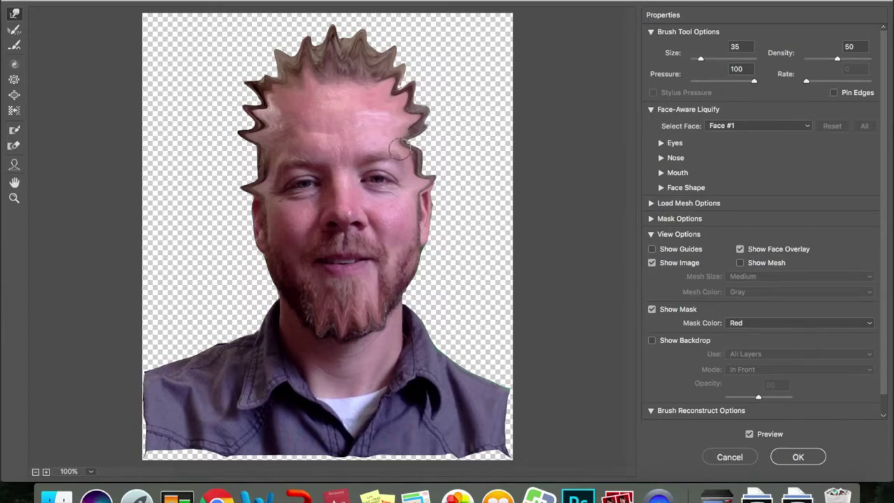
left_click_drag(406, 139, 453, 116)
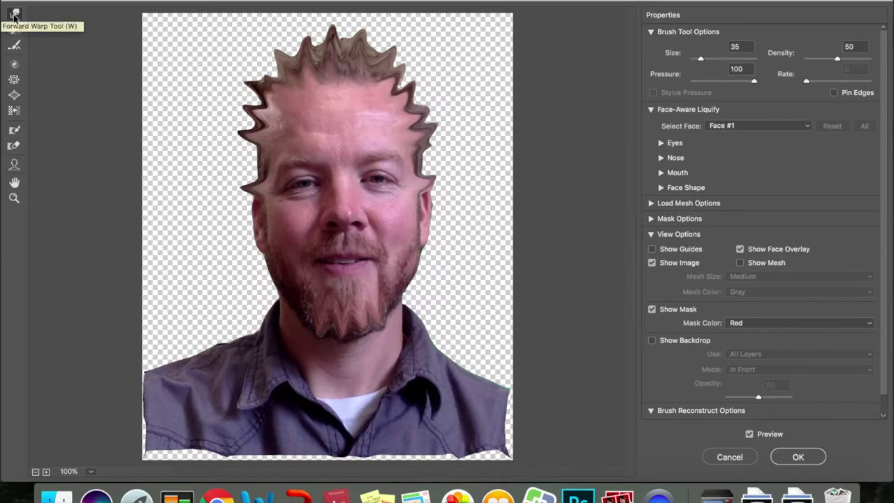
left_click(14, 81)
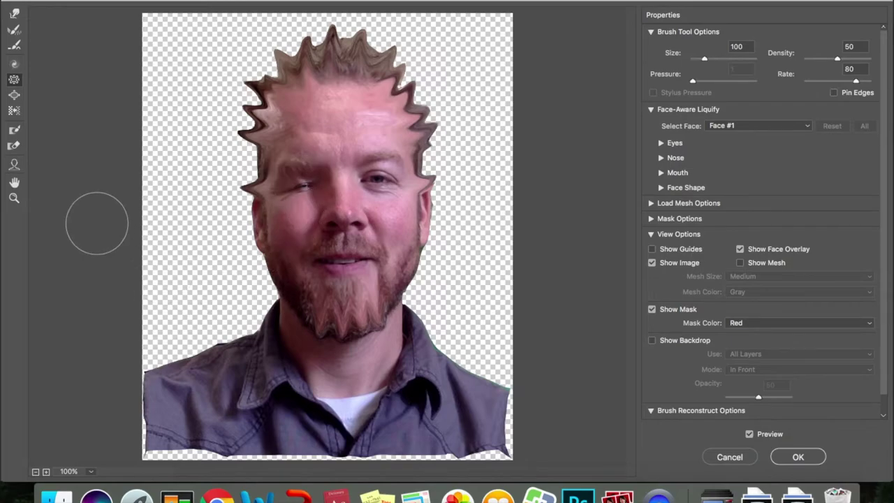
Swell the right eye into a large dark bulge with the Bloat Tool.
left_click(14, 95)
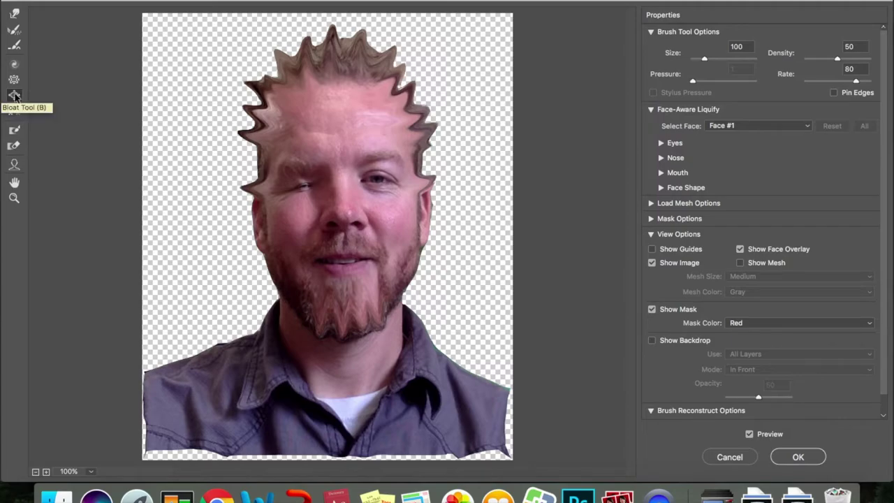
left_click_drag(379, 181, 371, 176)
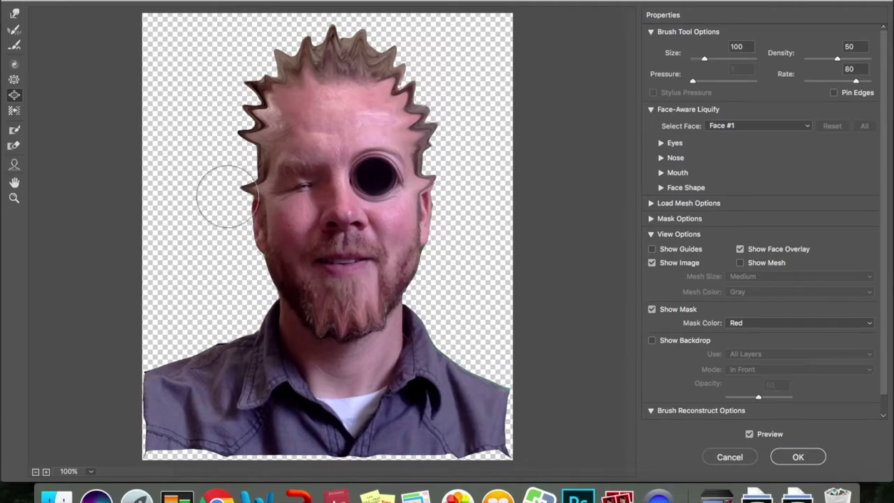
scroll(782, 405, "down", 1)
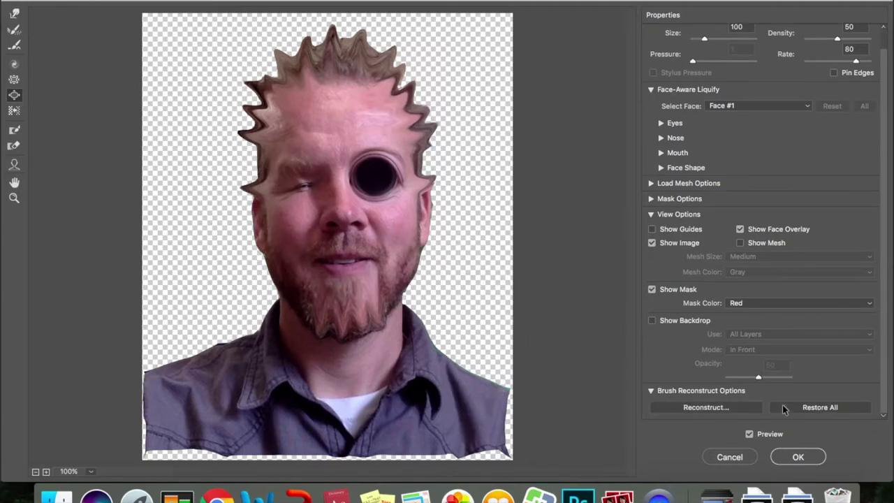
left_click(709, 407)
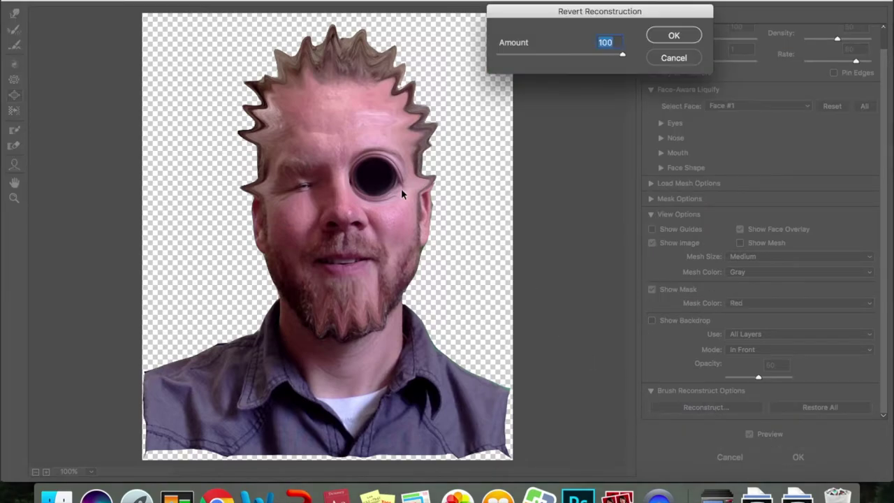
Try Reconstruct at 100 and cancel it, then use Restore All to undo every distortion.
left_click(682, 32)
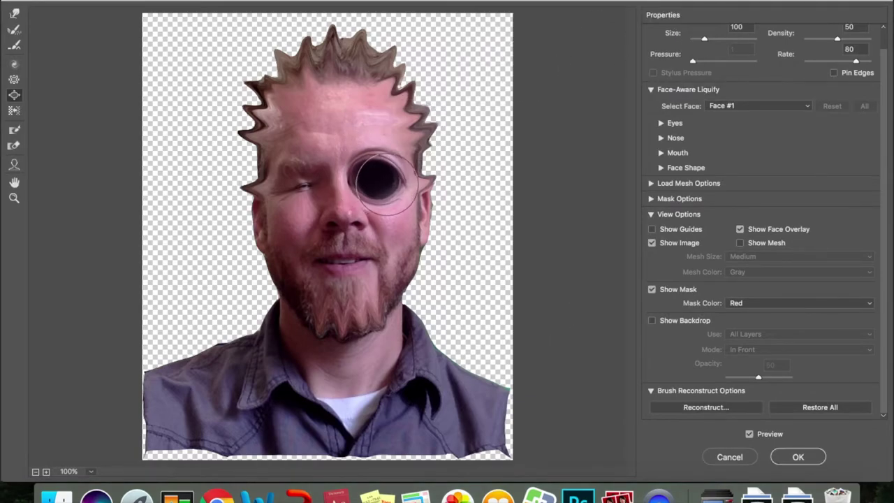
left_click(705, 408)
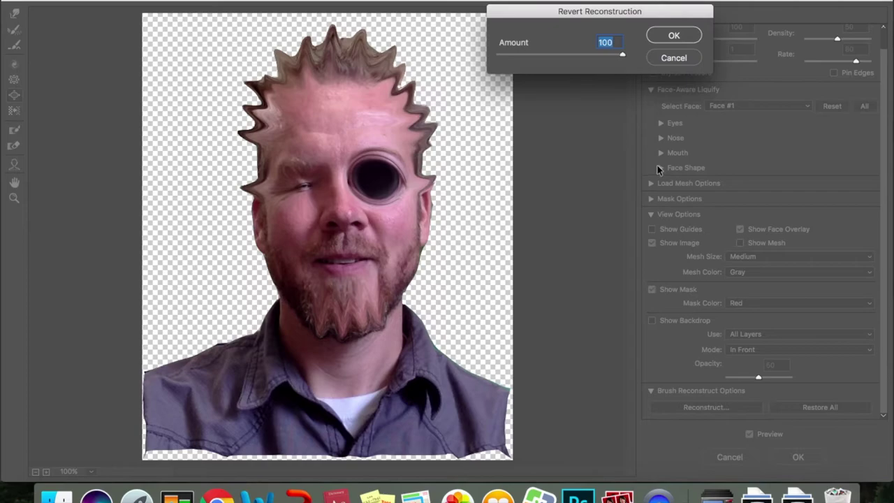
left_click(672, 59)
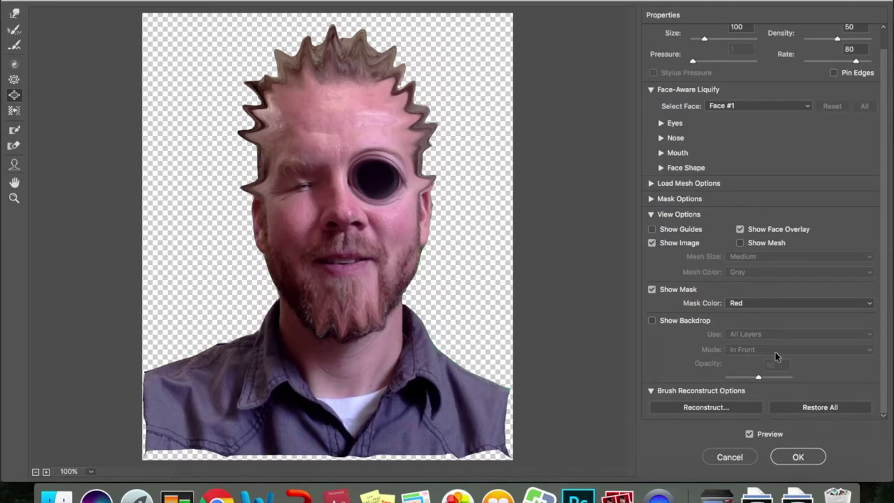
scroll(775, 352, "up", 1)
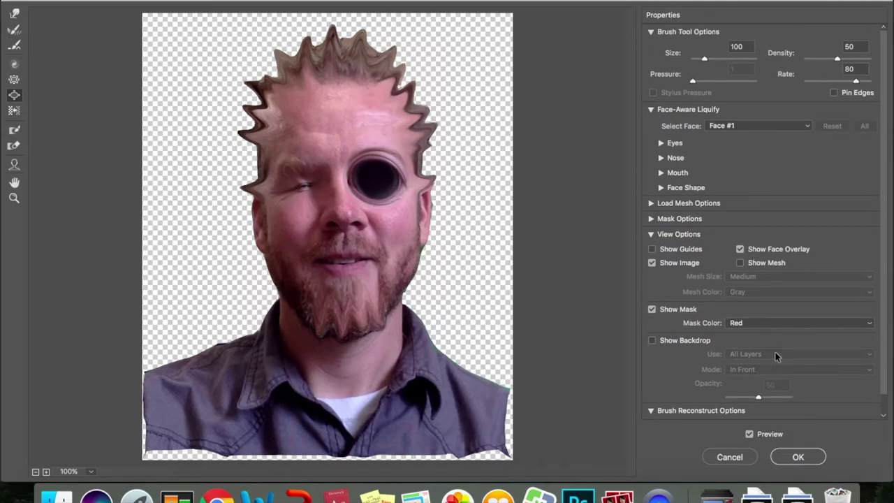
scroll(775, 352, "down", 1)
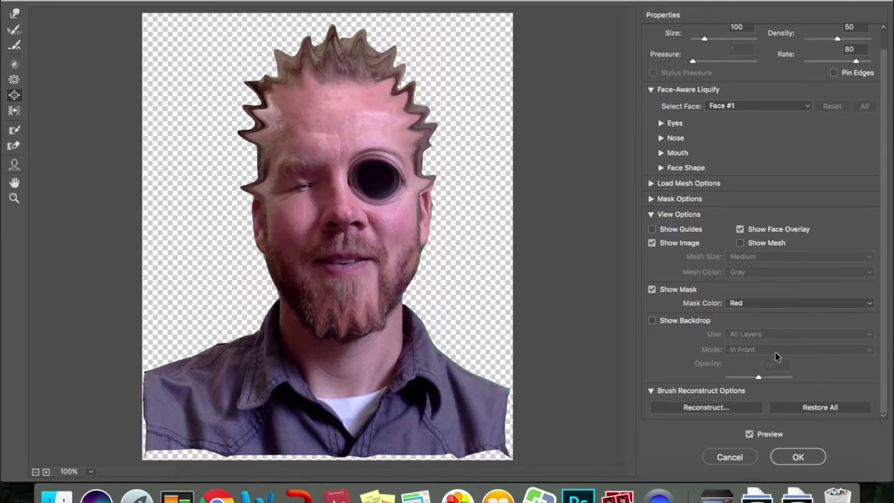
left_click(818, 407)
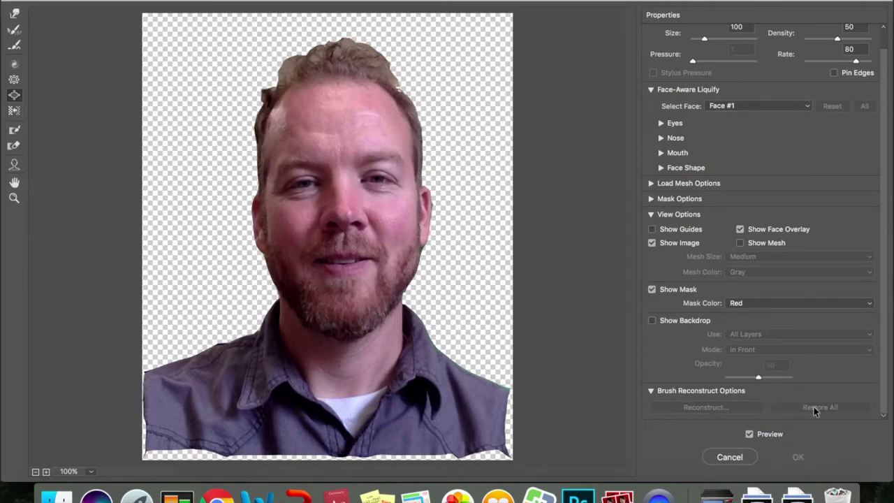
left_click(14, 13)
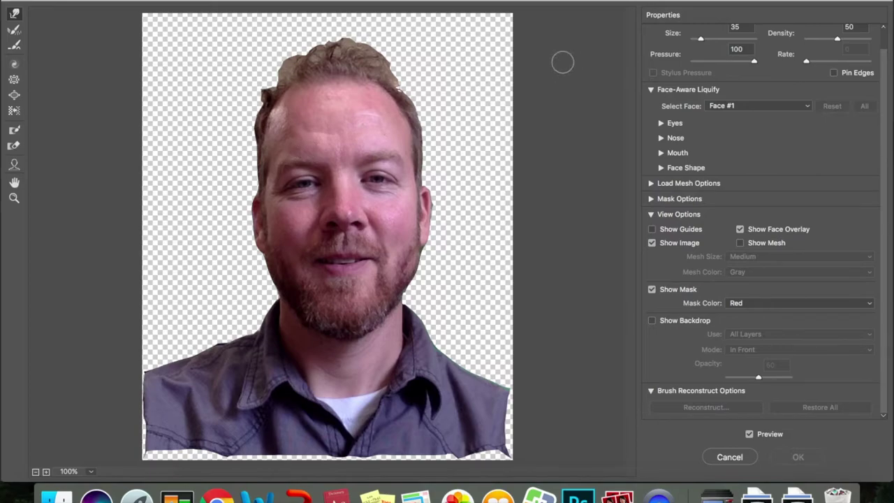
Set the warp brush to 166 and pull the forehead up into two pointed ears and a centre spike.
left_click_drag(701, 42, 706, 39)
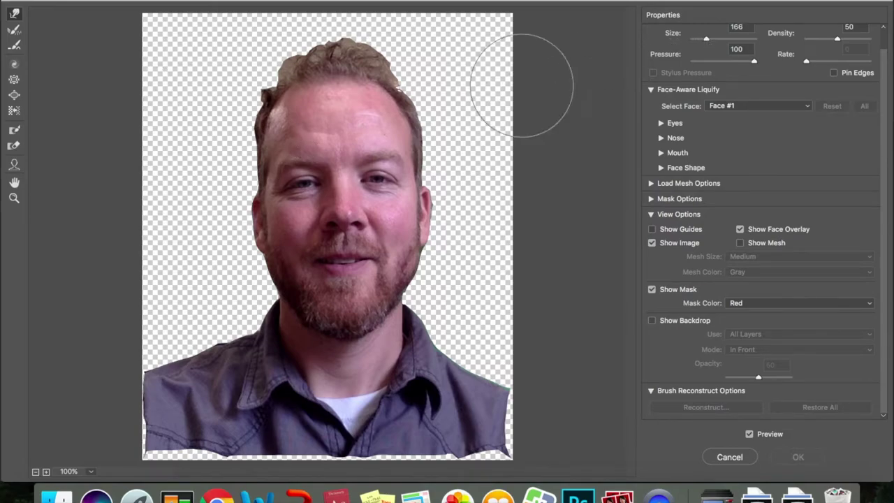
left_click_drag(403, 103, 457, 27)
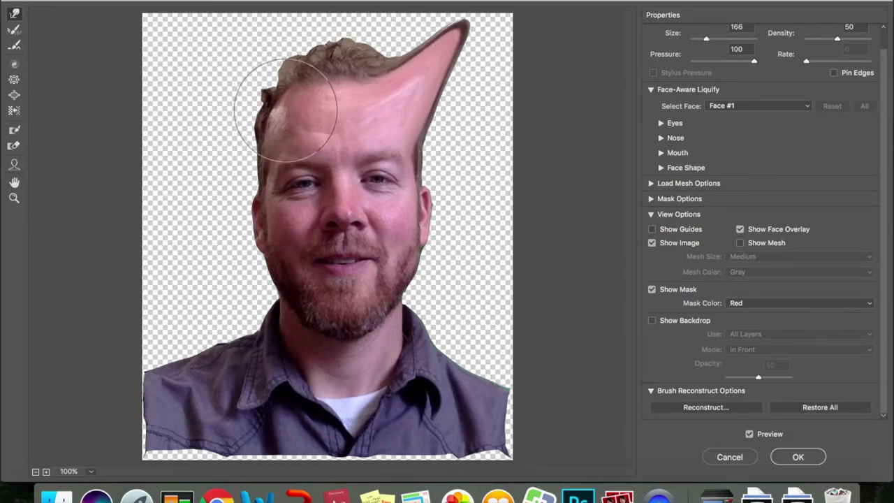
mouse_move(259, 90)
left_mouse_down()
mouse_move(209, 67)
mouse_move(184, 31)
left_mouse_up()
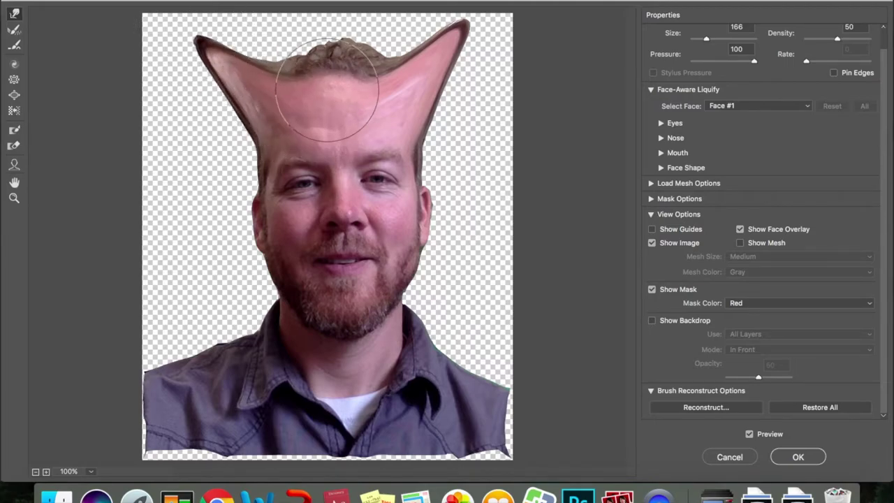
left_click_drag(342, 100, 326, 12)
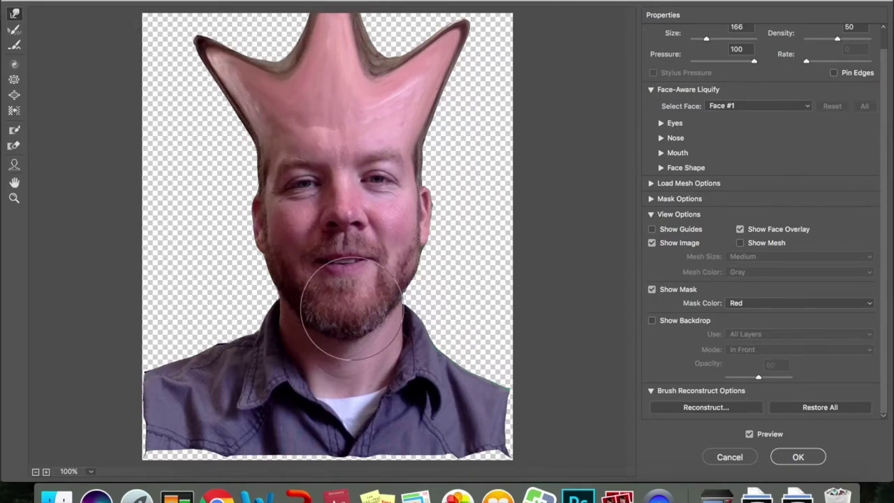
Stretch the beard into a long point, pull both cheeks out into spikes, and apply the Liquify.
left_click_drag(342, 317, 335, 408)
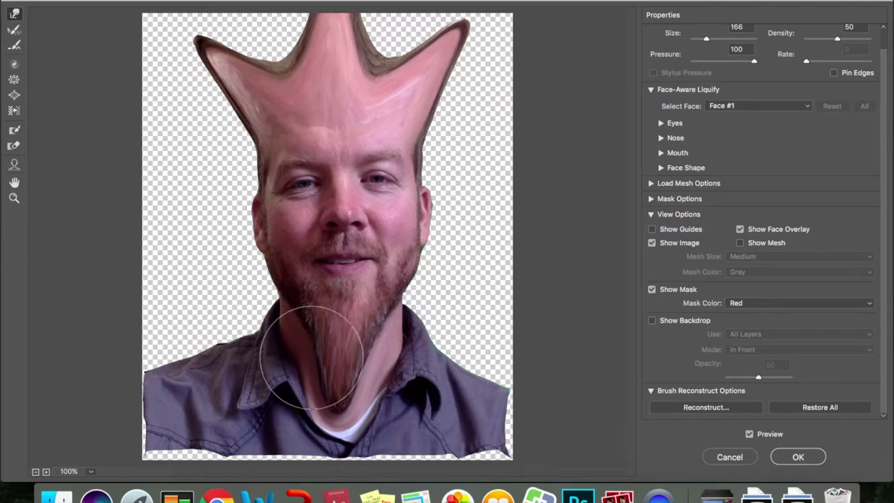
left_click_drag(258, 233, 175, 230)
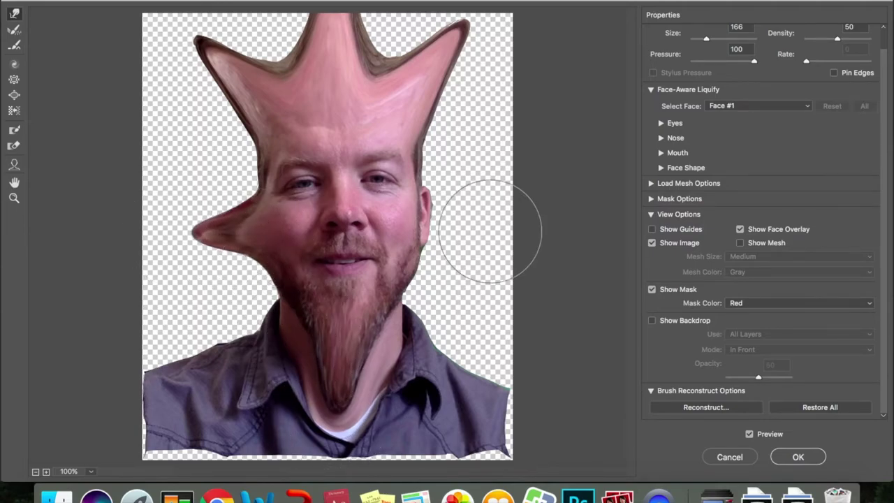
left_click_drag(449, 225, 506, 224)
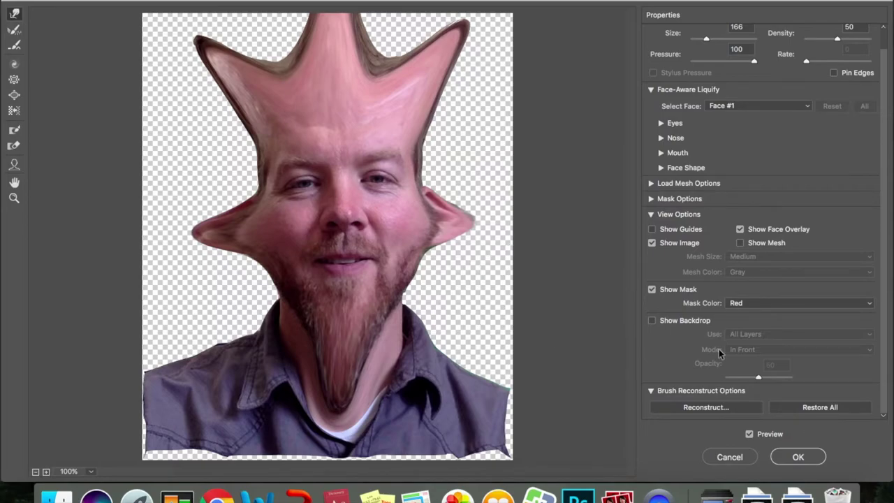
left_click(798, 457)
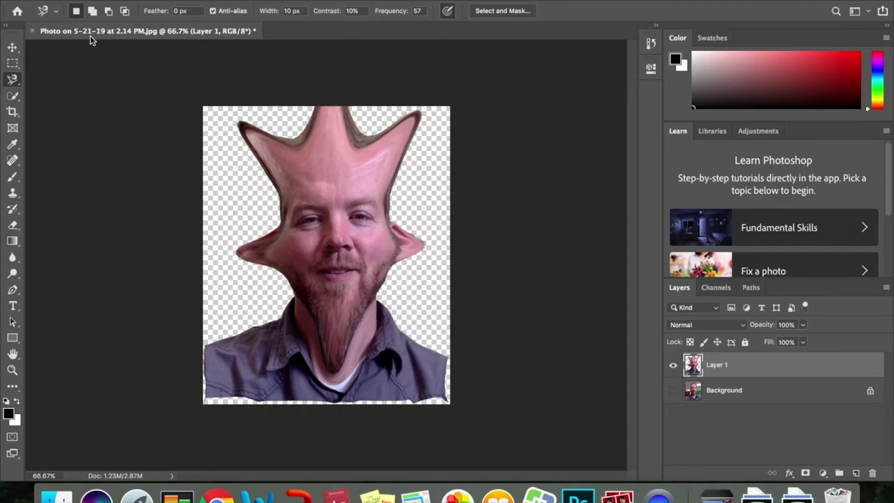
Select the Quick Selection tool at size 30.
left_click(12, 97)
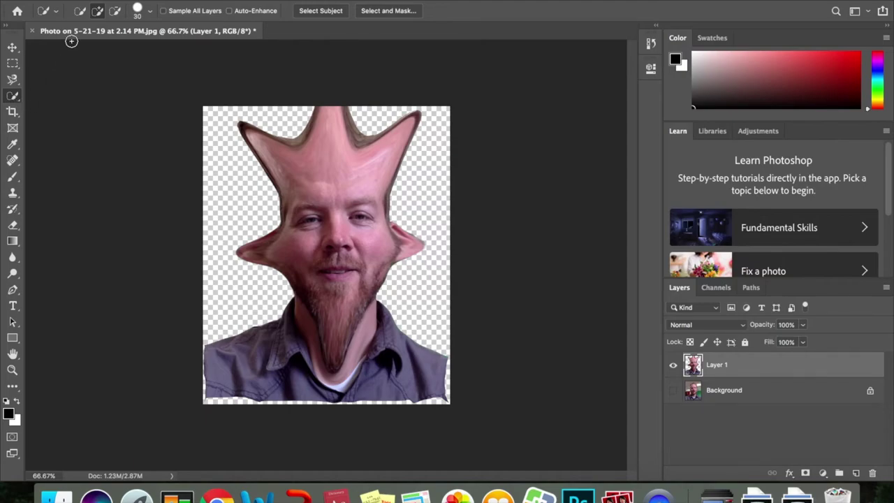
Quick-select the forehead and head spikes, then subtract the left shoulder from the selection.
left_click(100, 12)
mouse_move(334, 175)
left_mouse_down()
mouse_move(330, 149)
mouse_move(338, 232)
mouse_move(386, 251)
mouse_move(309, 254)
mouse_move(338, 314)
left_mouse_up()
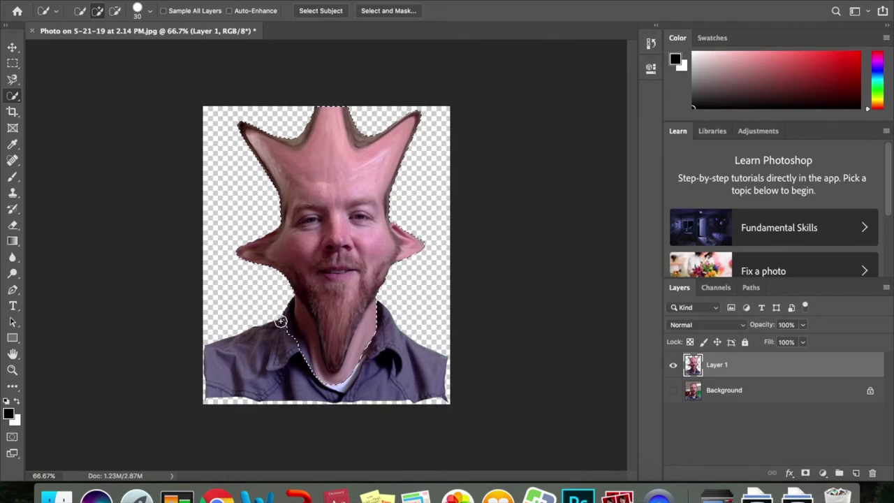
left_click(116, 13)
mouse_move(268, 319)
left_mouse_down()
mouse_move(286, 340)
mouse_move(284, 323)
mouse_move(303, 374)
left_mouse_up()
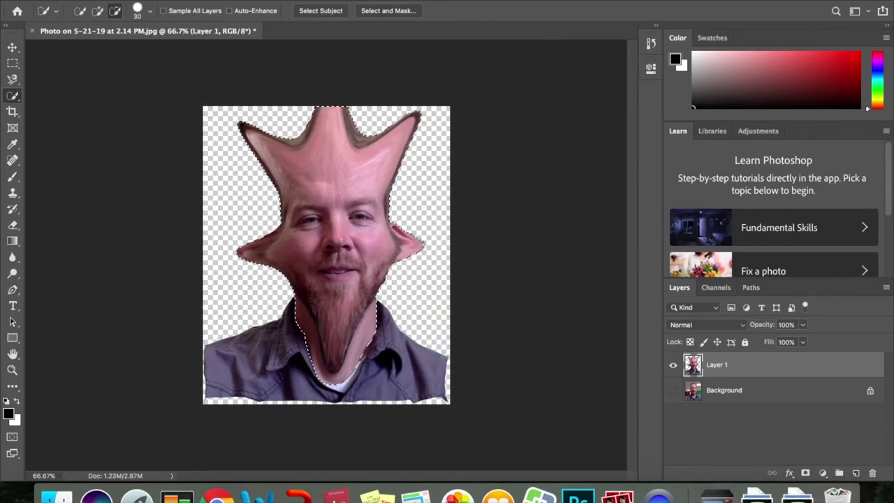
Apply a Hue/Saturation hue shift of +82 to turn the selected head and beard green.
left_click(171, 0)
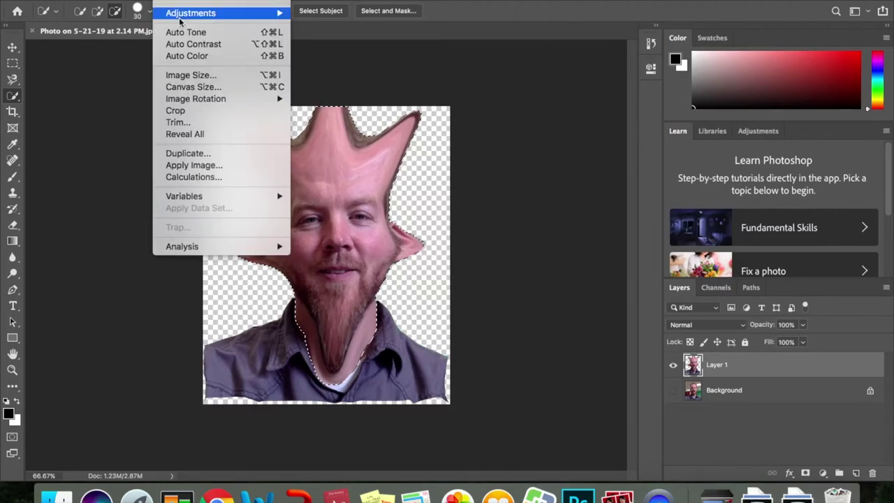
mouse_move(180, 20)
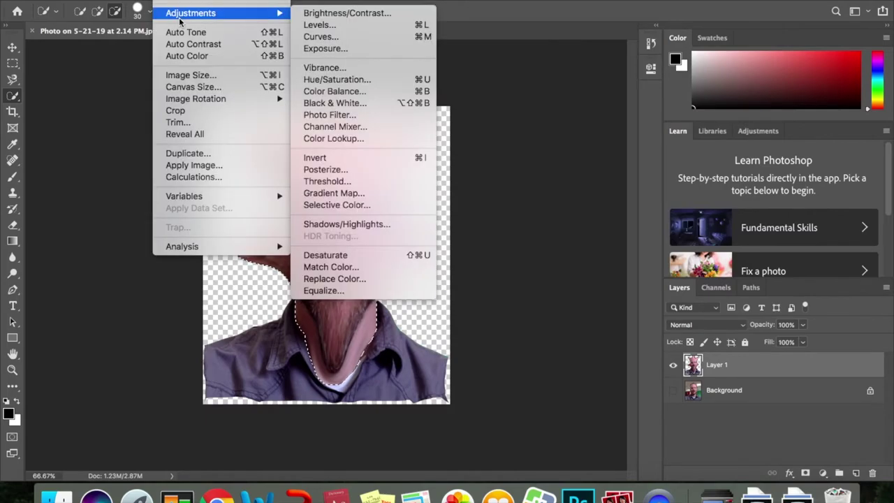
left_click(324, 79)
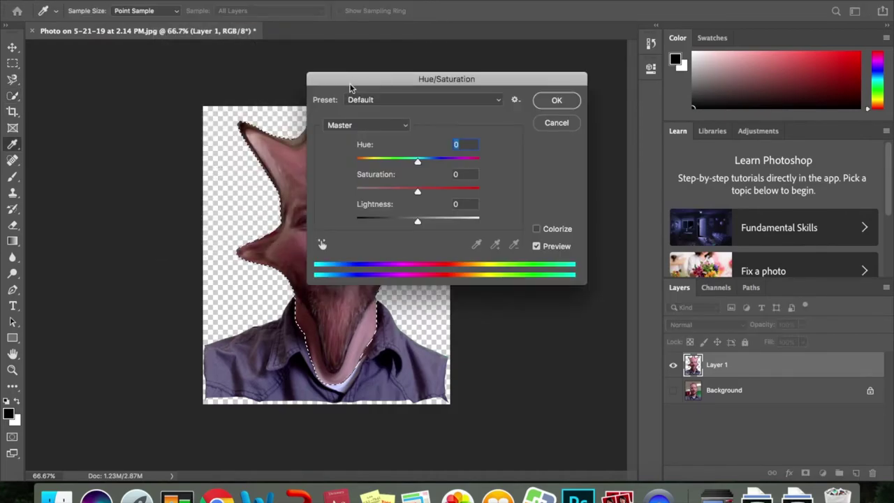
left_click_drag(352, 87, 523, 91)
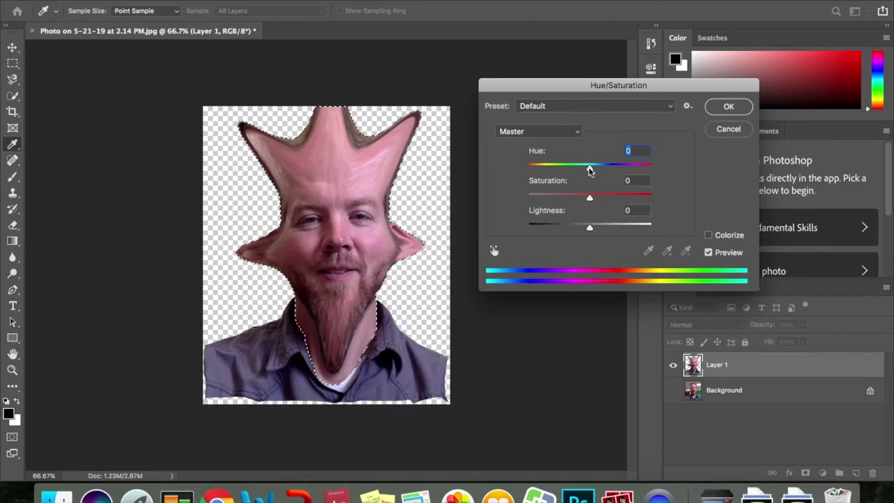
left_click_drag(589, 169, 627, 169)
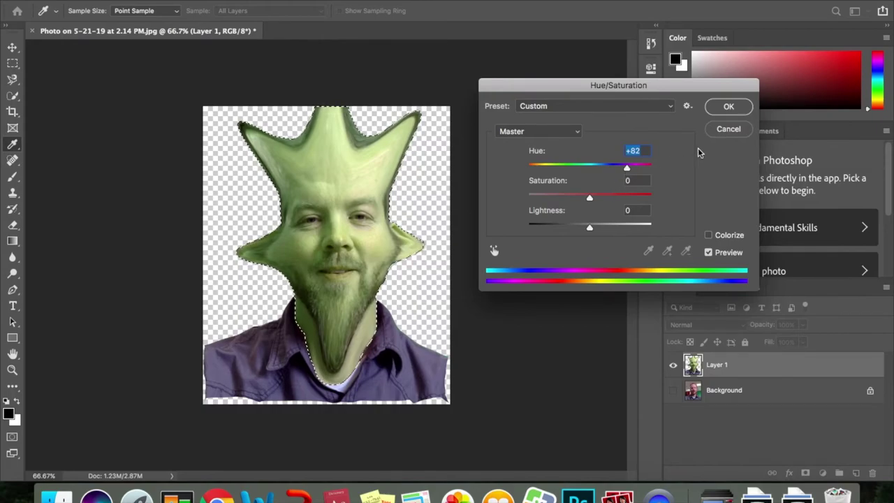
left_click(728, 107)
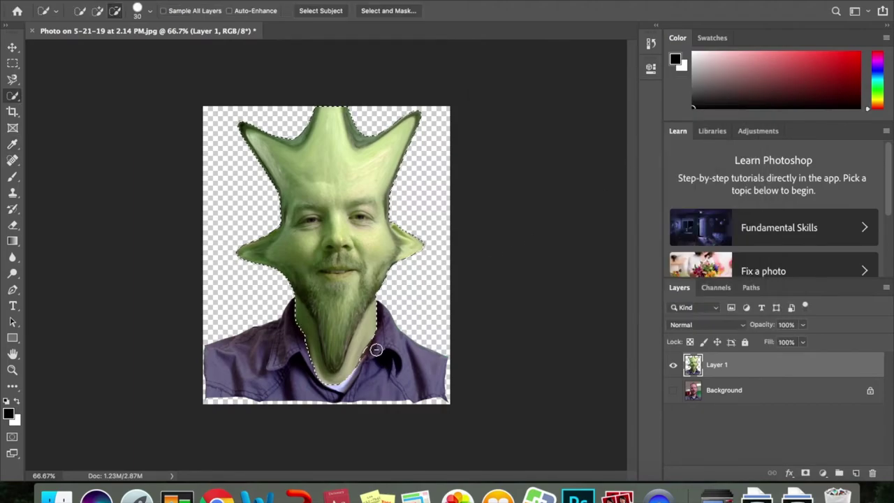
Clear the old selection and quick-select the purple shirt up to the collar edge.
left_click(97, 12)
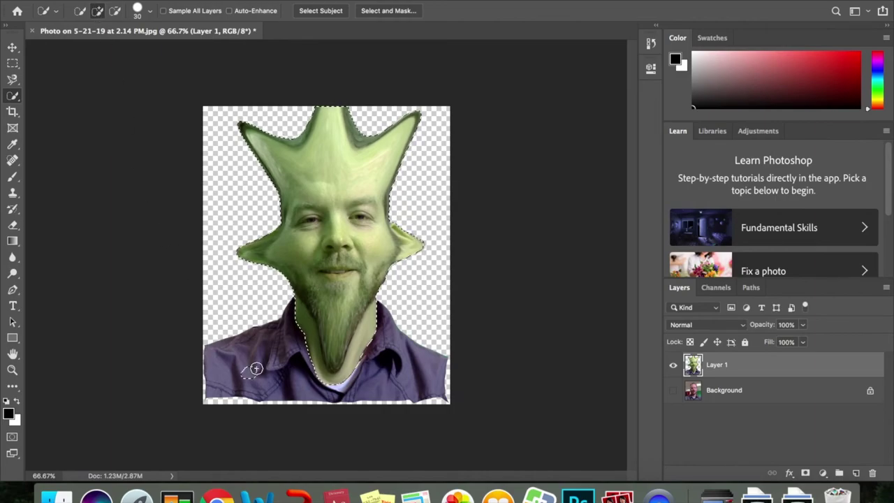
left_click_drag(253, 369, 280, 366)
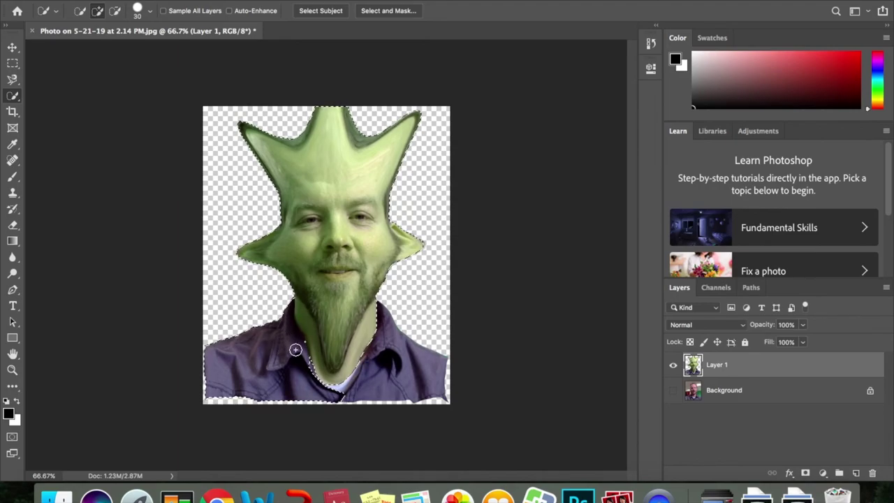
key("super+d")
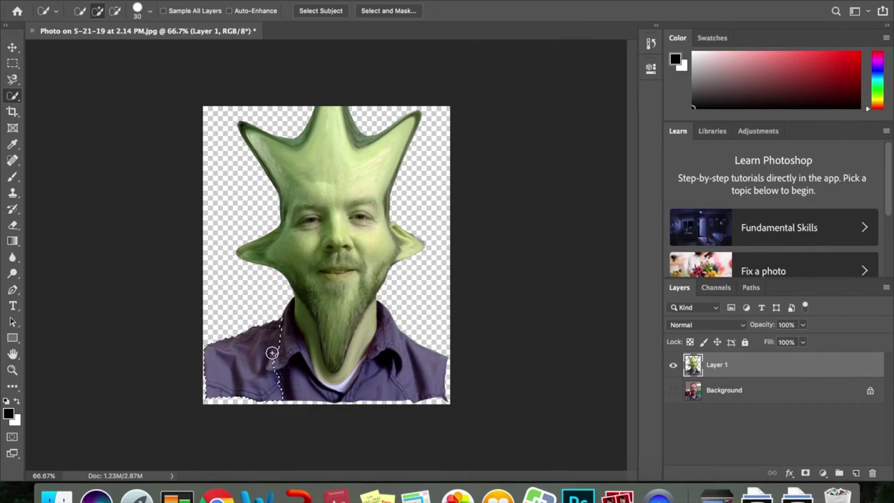
mouse_move(272, 352)
left_mouse_down()
mouse_move(281, 338)
mouse_move(273, 369)
mouse_move(279, 401)
mouse_move(396, 374)
mouse_move(397, 347)
mouse_move(410, 347)
left_mouse_up()
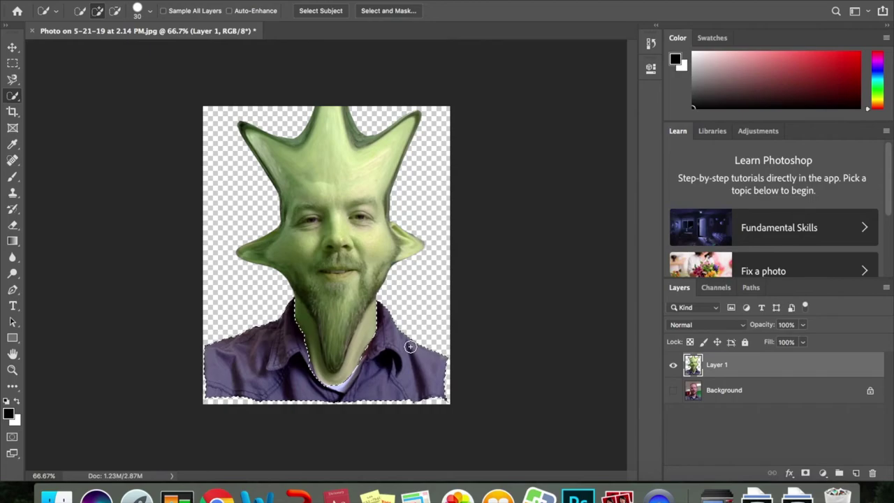
left_click(202, 0)
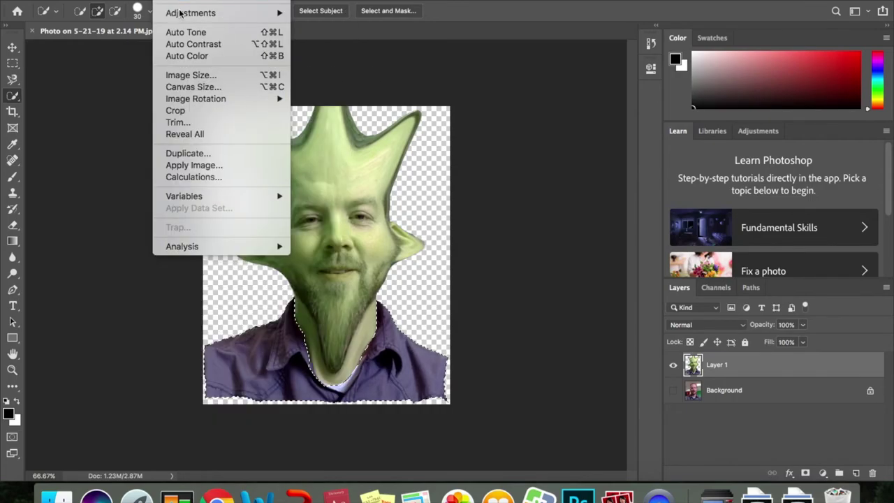
Recolour the shirt with Hue/Saturation: hue -138, saturation +53, lightness -19.
mouse_move(235, 11)
left_click(342, 80)
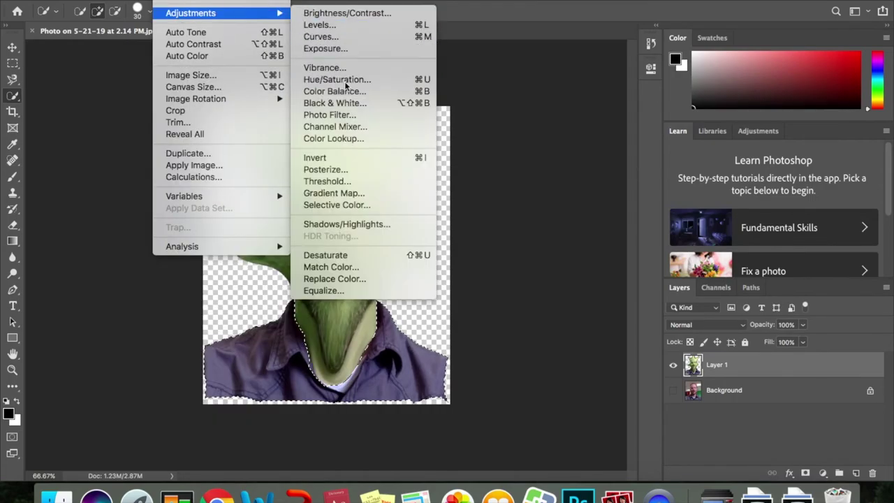
left_click_drag(589, 168, 550, 174)
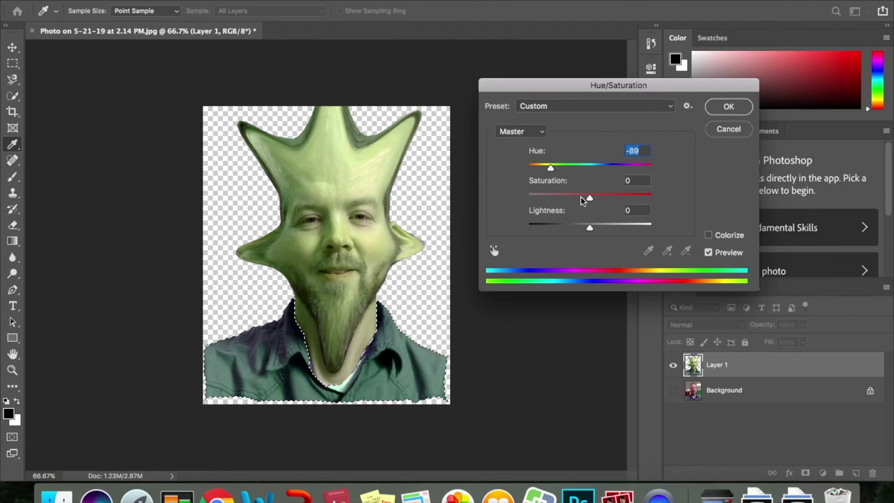
left_click_drag(586, 198, 615, 200)
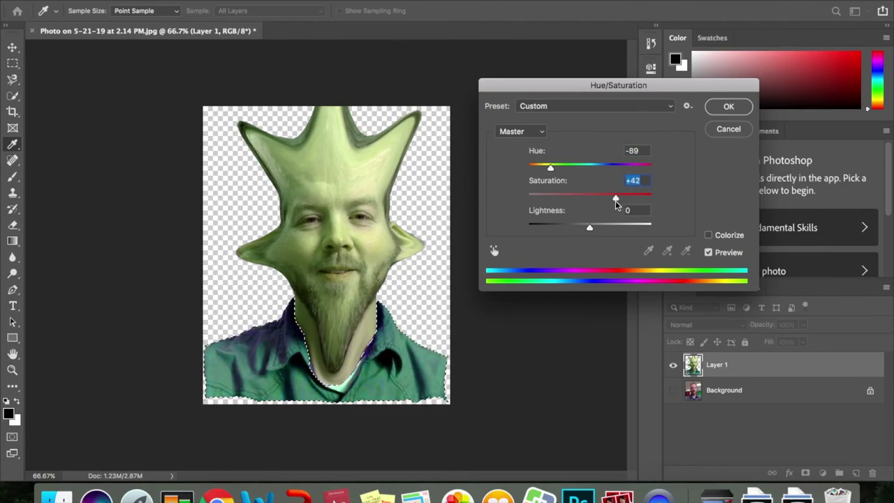
left_click_drag(588, 231, 578, 228)
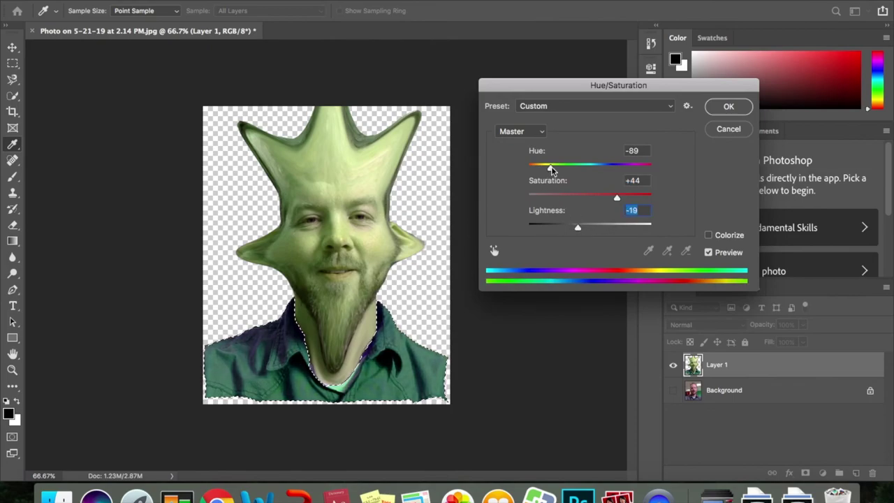
left_click_drag(552, 169, 545, 170)
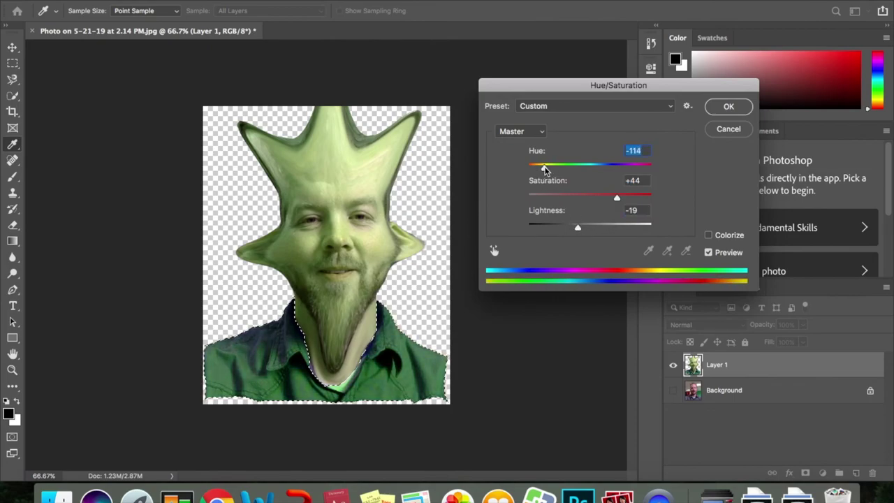
left_click_drag(617, 199, 622, 199)
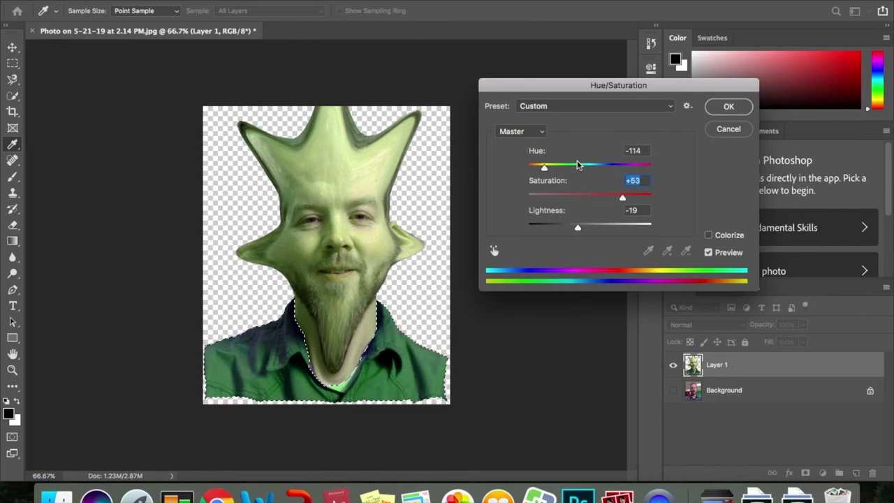
mouse_move(544, 168)
left_mouse_down()
mouse_move(631, 171)
mouse_move(619, 181)
mouse_move(671, 178)
mouse_move(599, 194)
mouse_move(535, 192)
mouse_move(519, 181)
mouse_move(538, 184)
left_mouse_up()
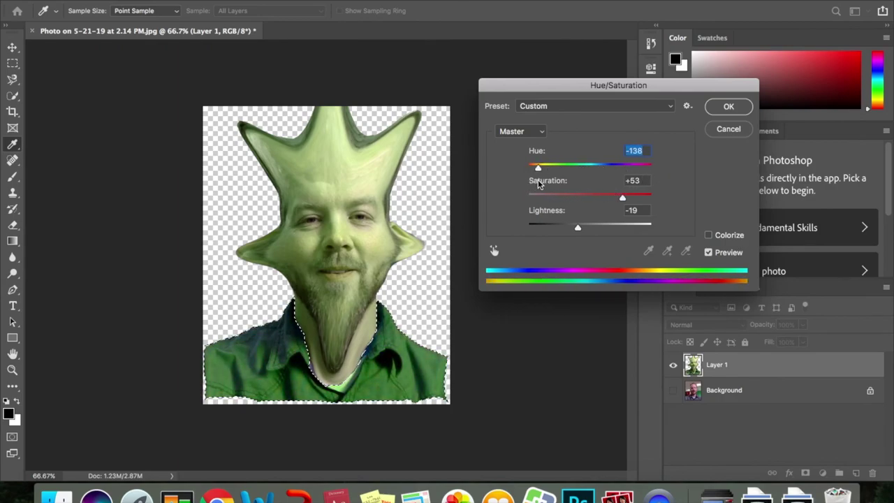
left_click(723, 106)
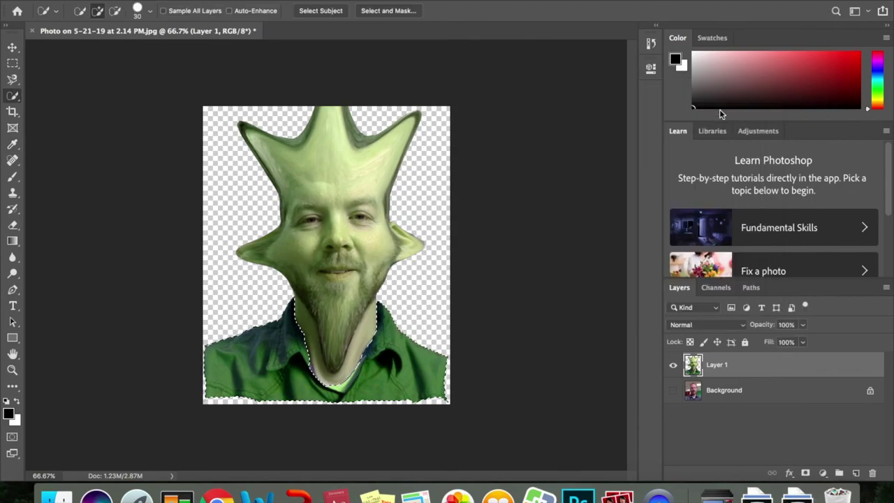
Deselect with Cmd+D to remove the outline around the shirt.
key("super+d")
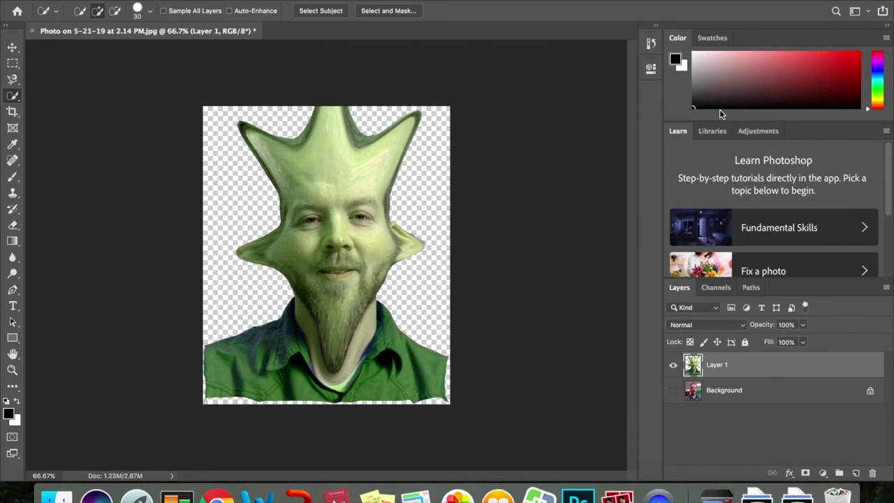